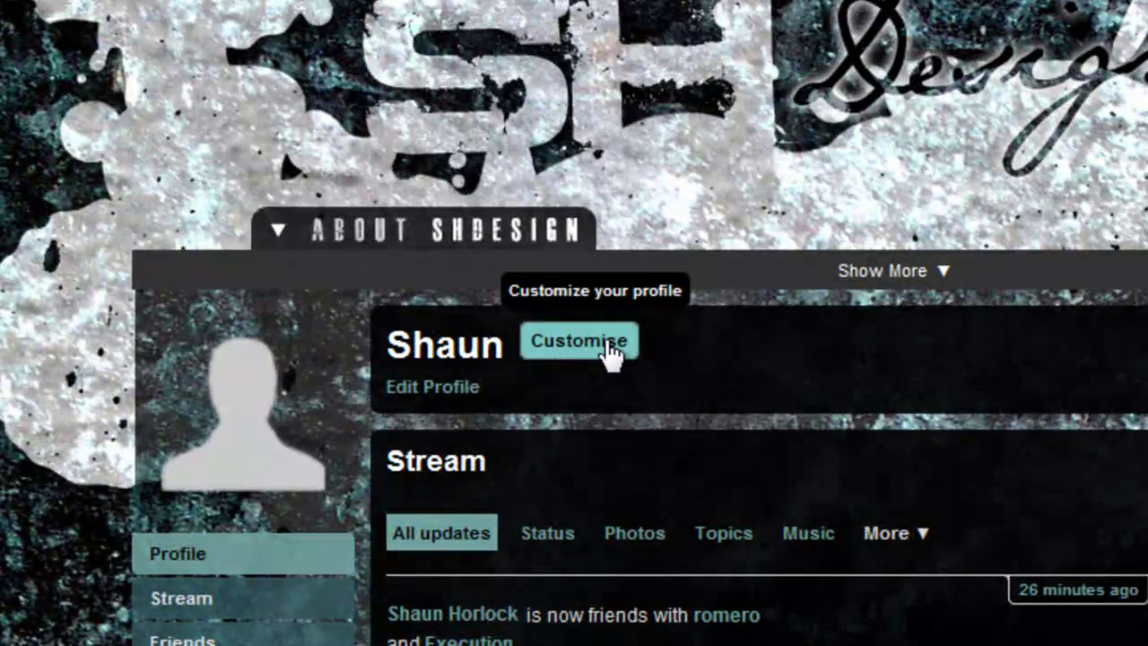
- Bring up the profile customiser's Build My Own Theme background settings with its URL field
left_click(579, 340)
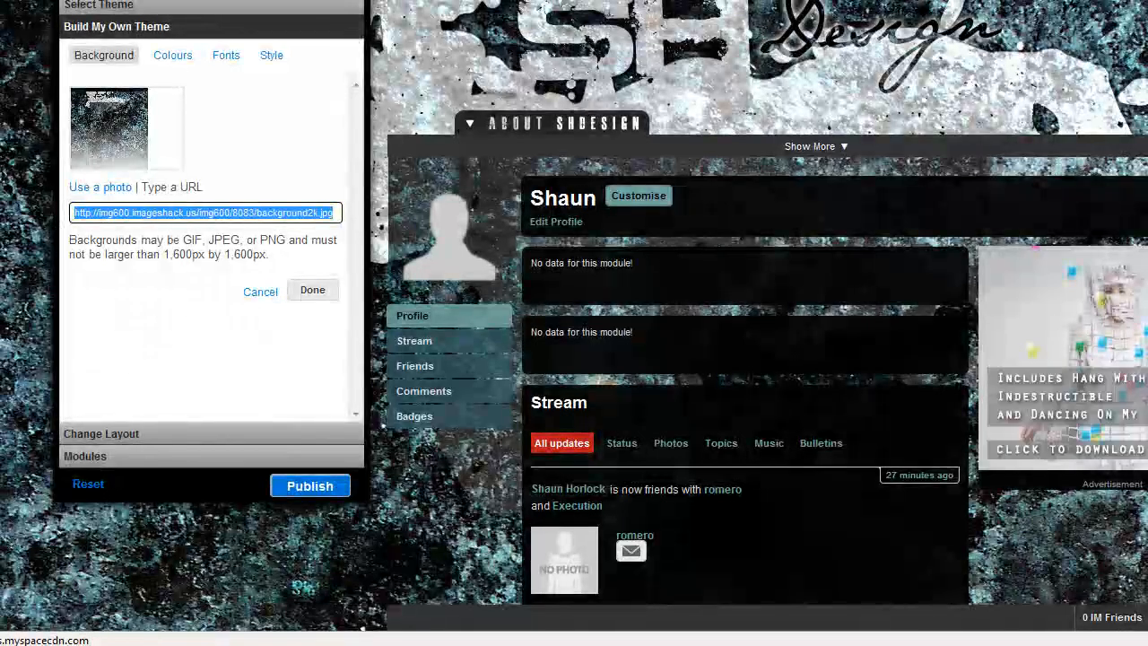
left_click(345, 572)
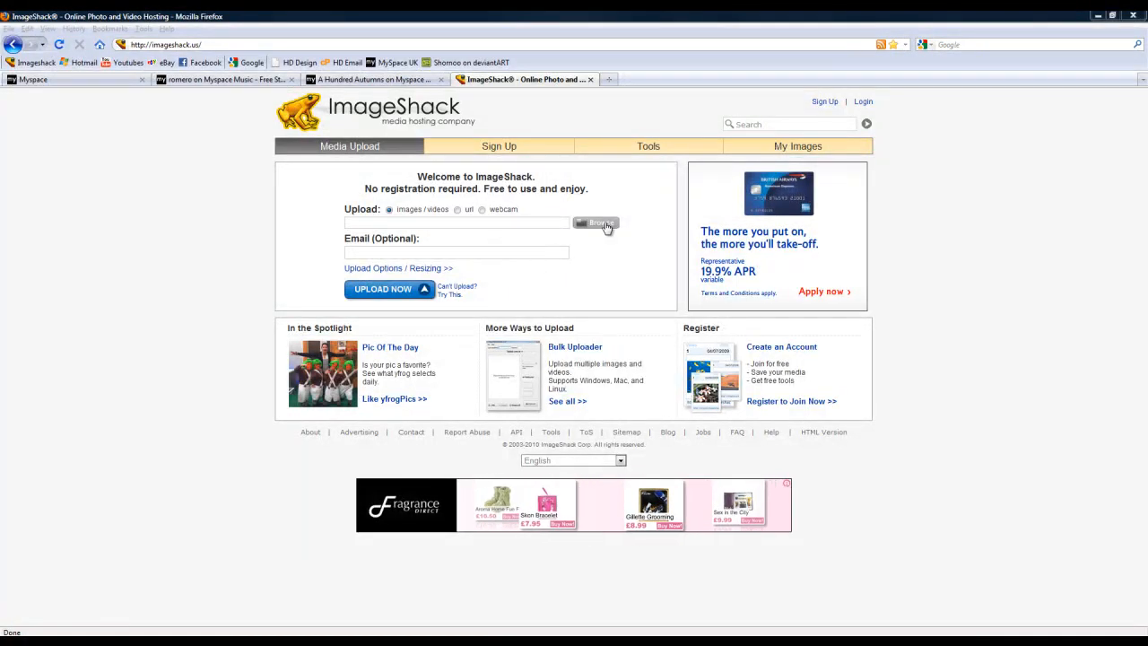
- Upload ROMERO MYSPACE.jpg to ImageShack with the resizing options expanded
left_click(603, 222)
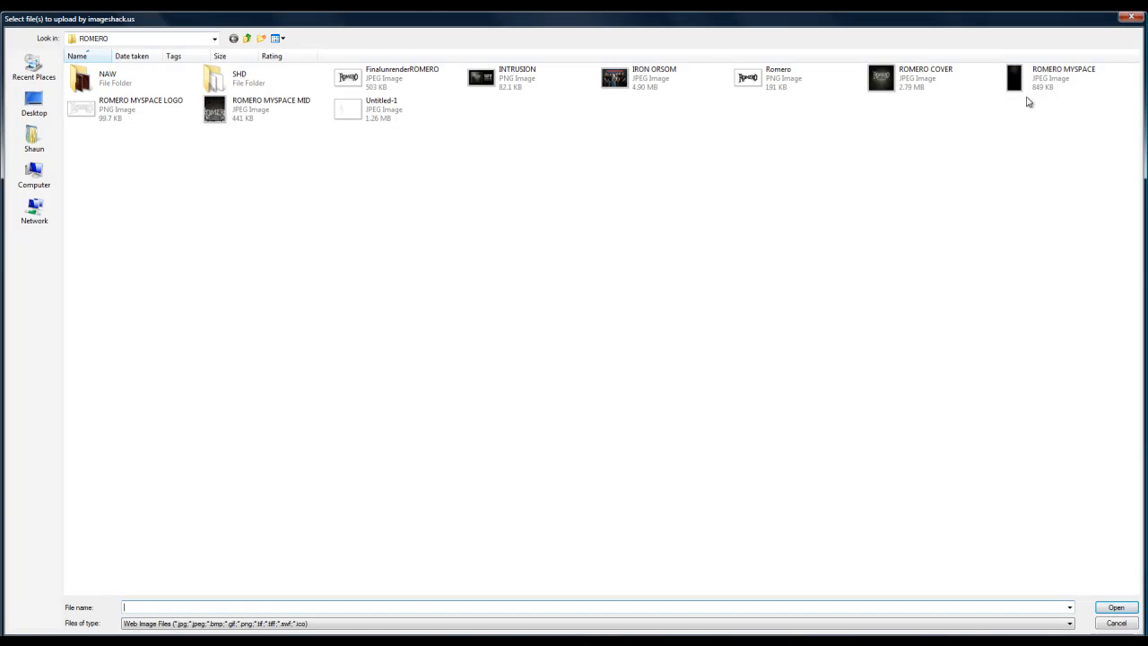
double_click(1062, 78)
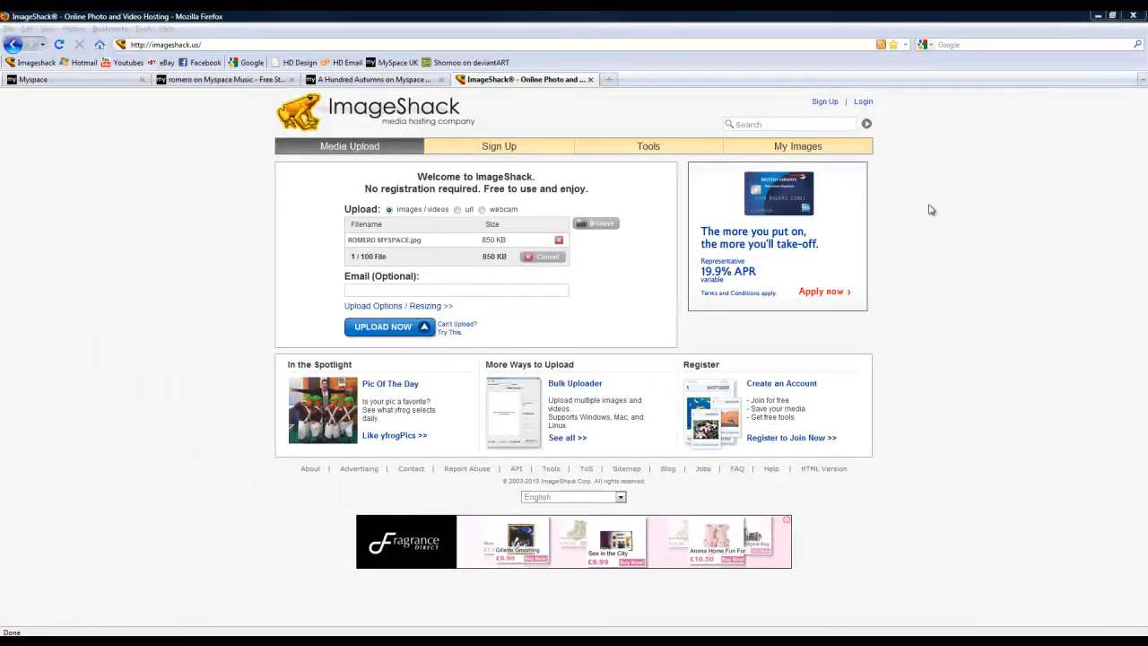
left_click(409, 306)
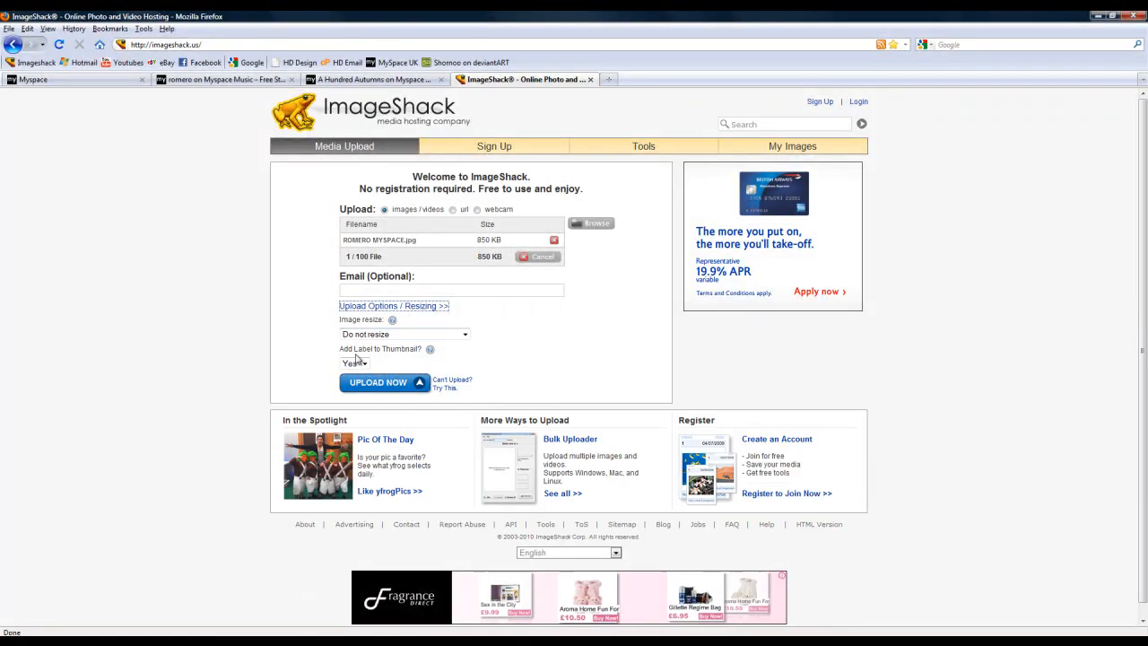
left_click(377, 382)
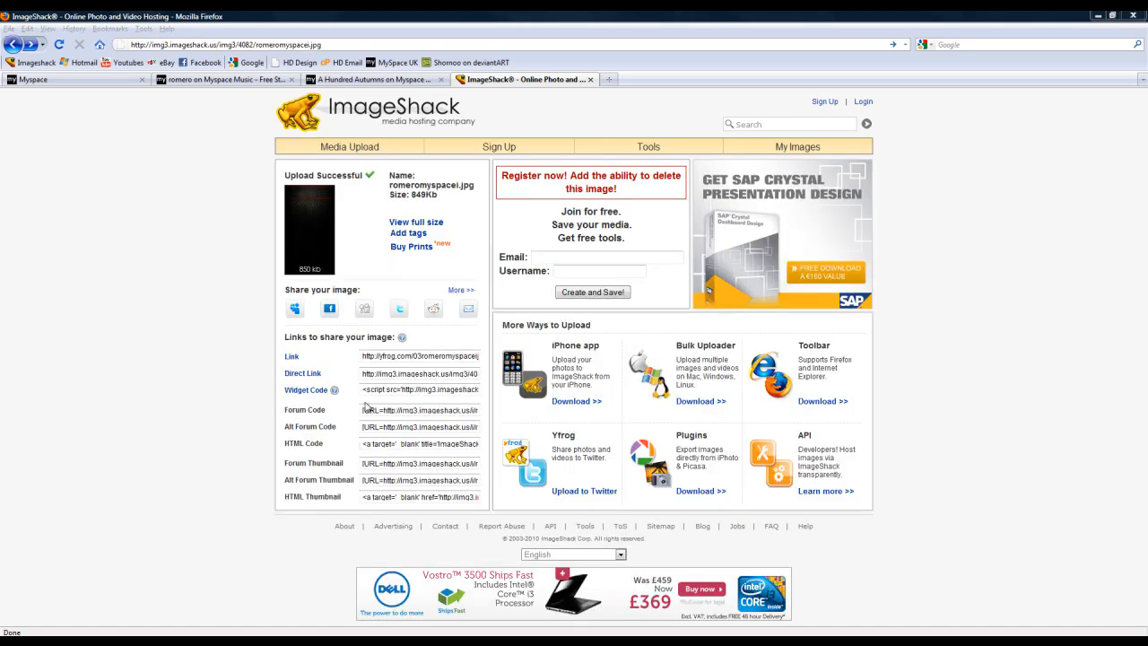
- Select and copy the uploaded image's Direct Link URL
left_click(370, 374)
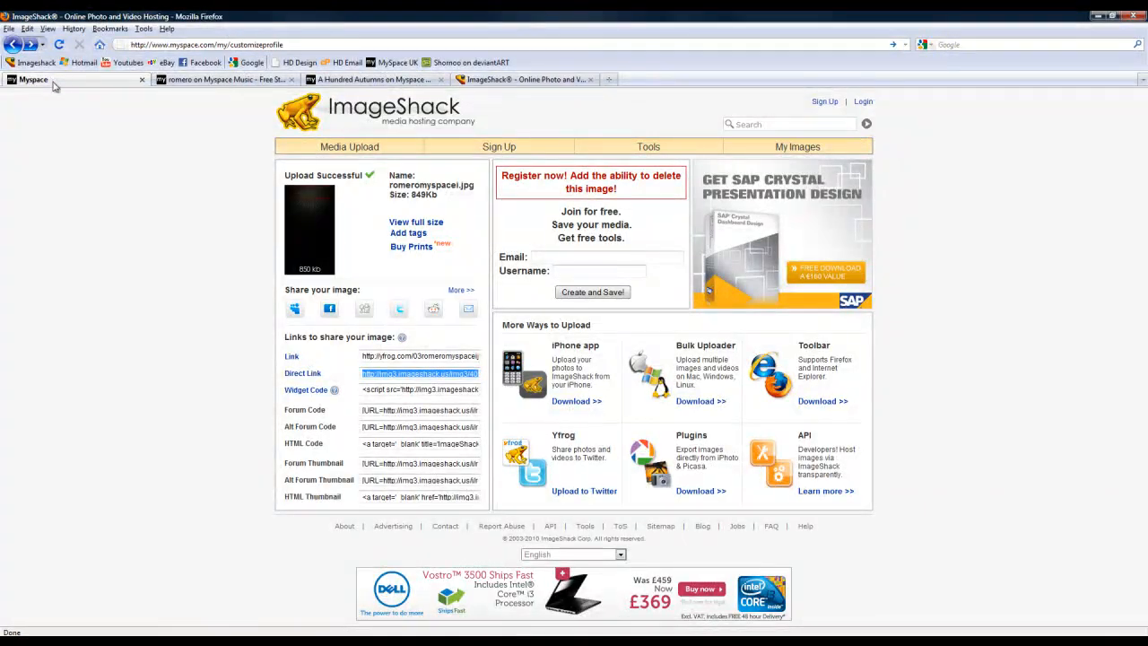
- Replace the theme background with the pasted ImageShack direct link via Type a URL
left_click(55, 81)
left_click(79, 337)
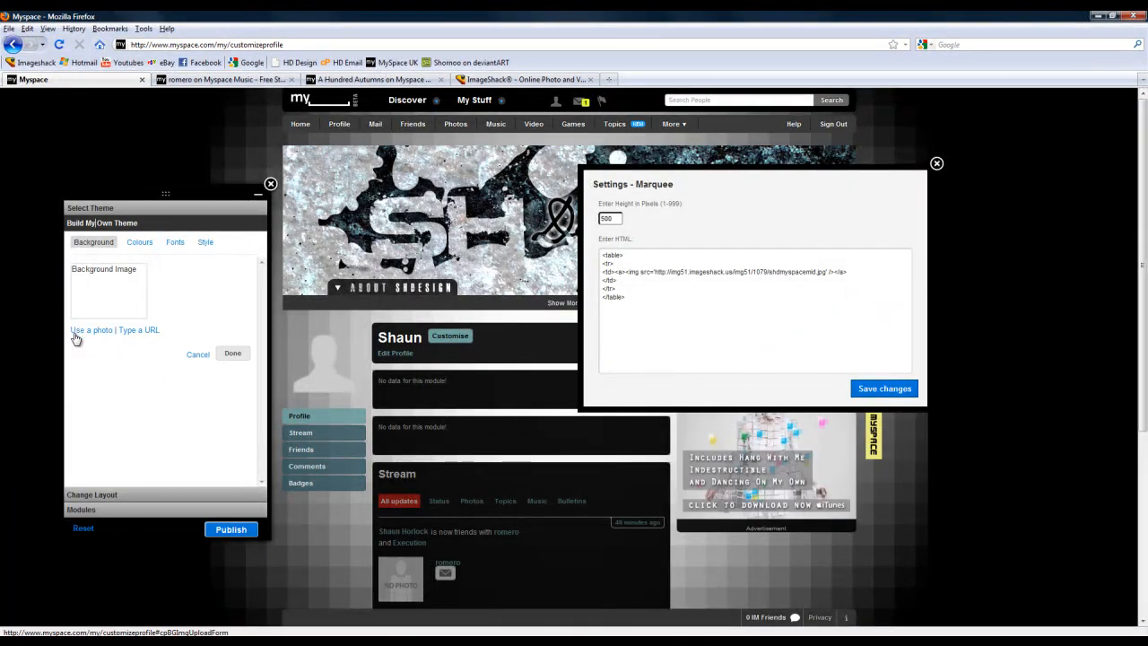
left_click(135, 331)
left_click(136, 346)
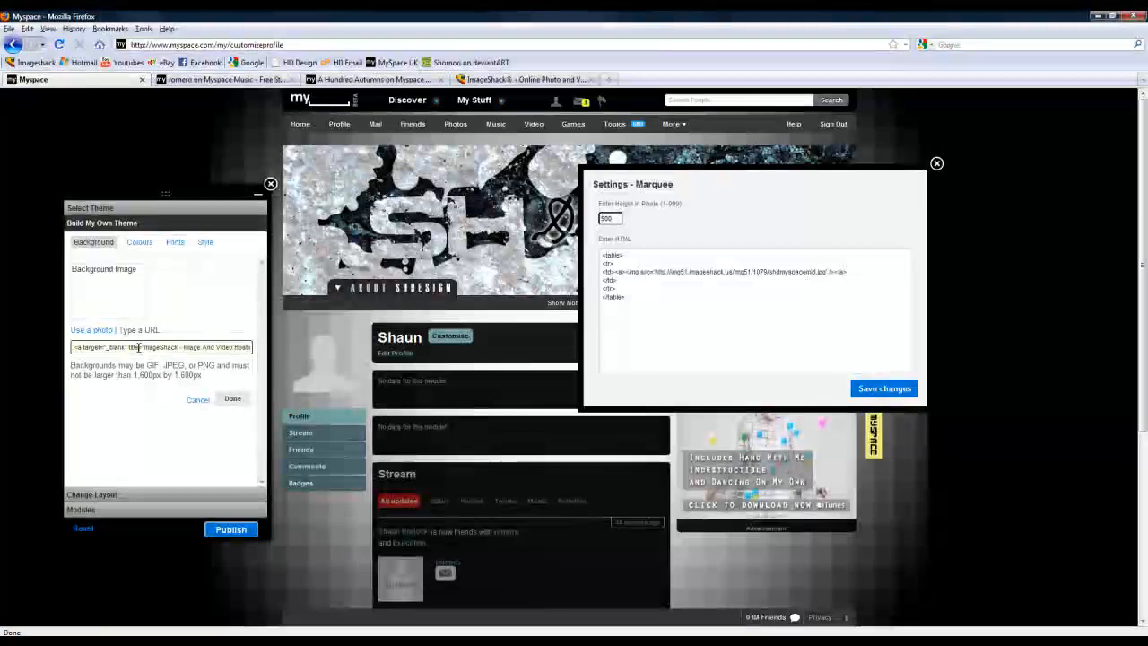
key("ctrl+a")
key("ctrl+v")
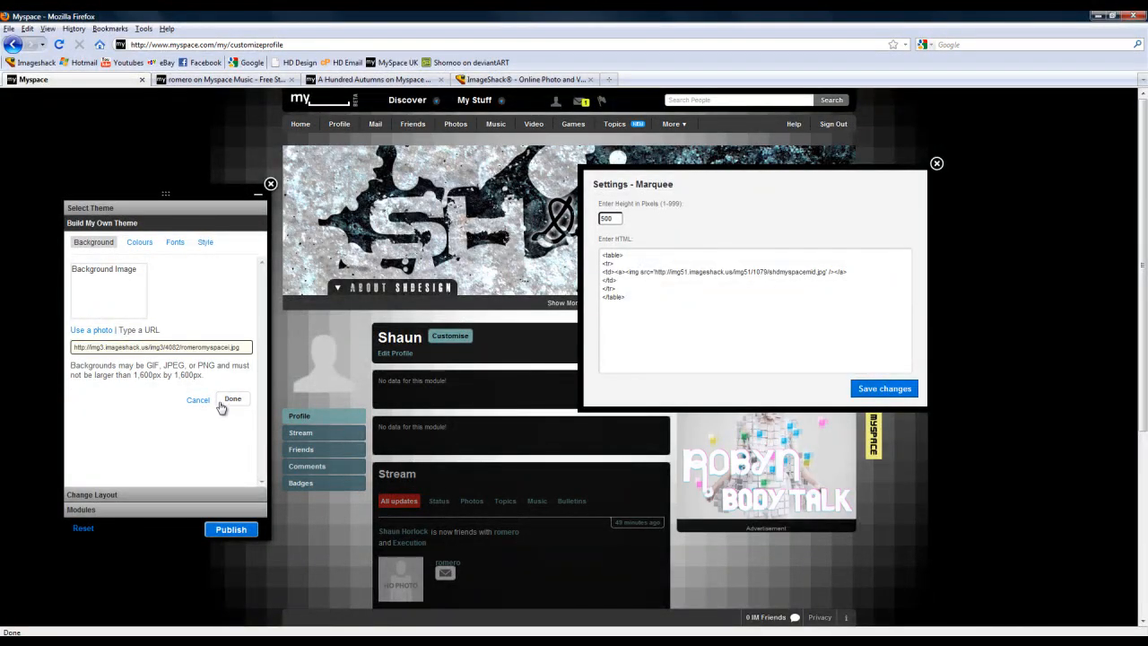
left_click(233, 398)
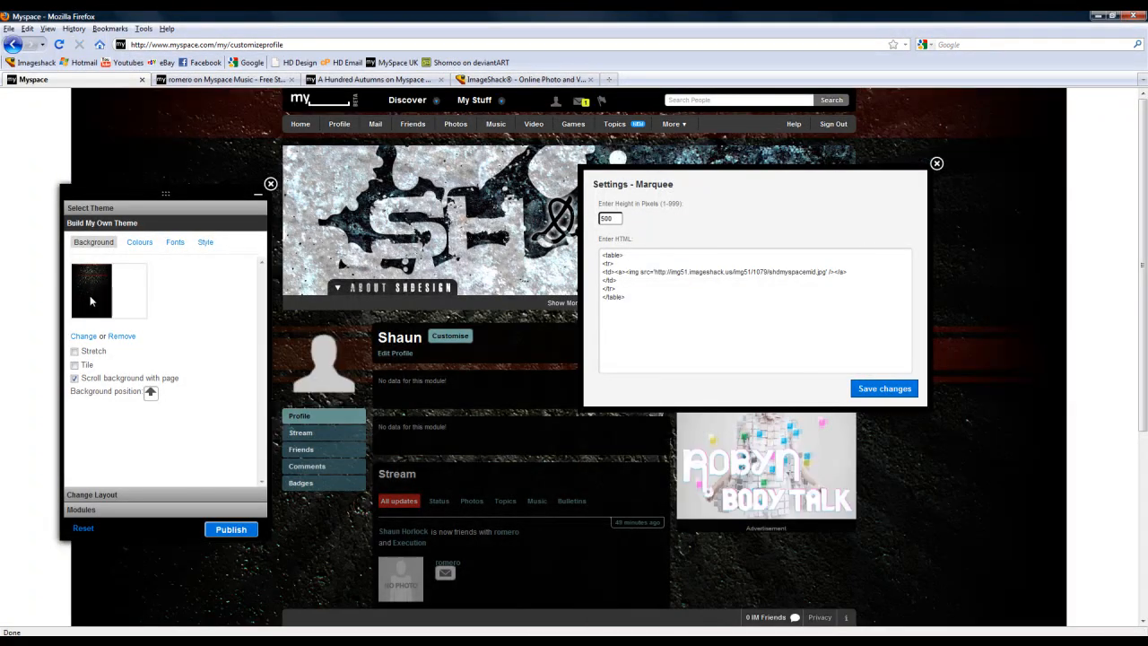
- Check Add a Marquee under Change Layout, then return to the theme-building options
left_click(105, 495)
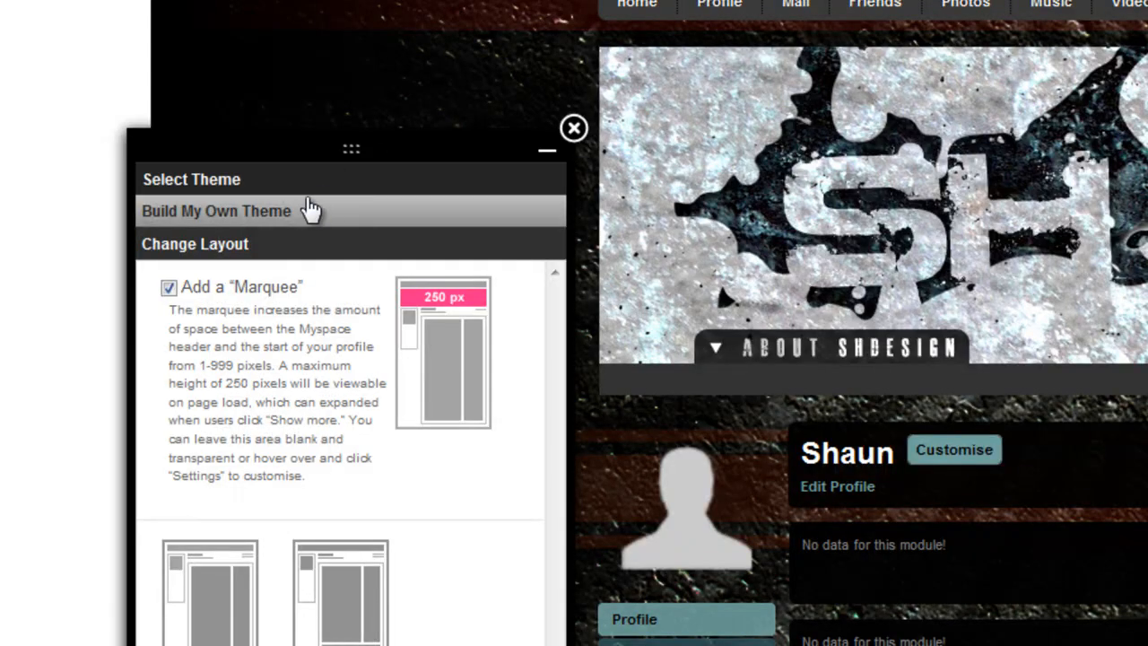
left_click(278, 215)
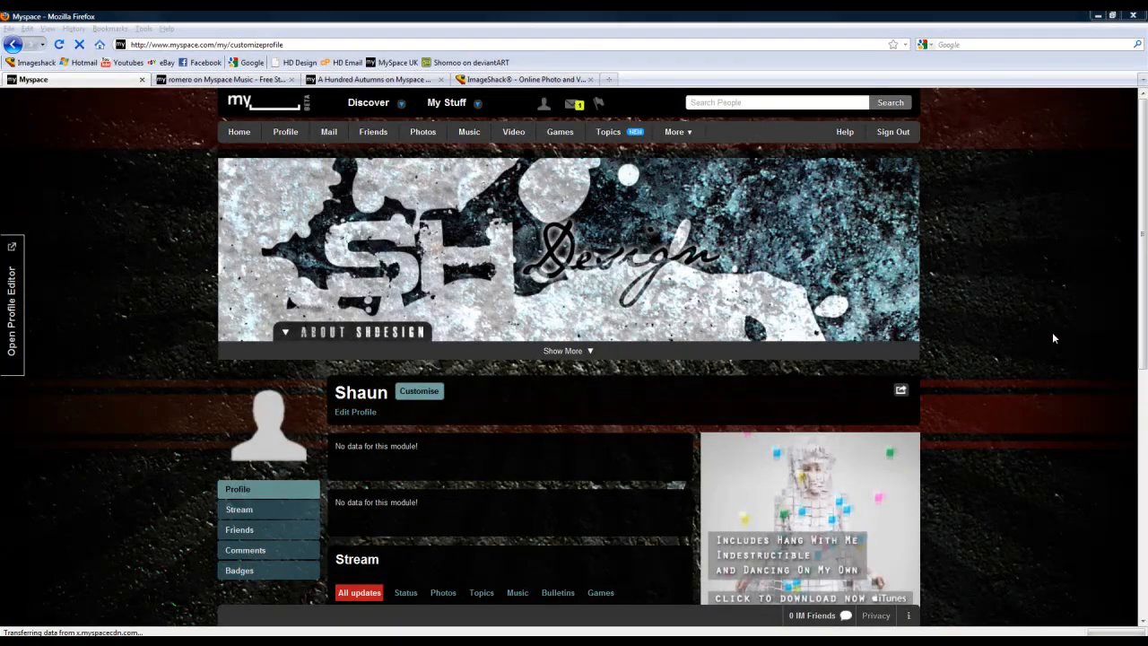
mouse_move(568, 269)
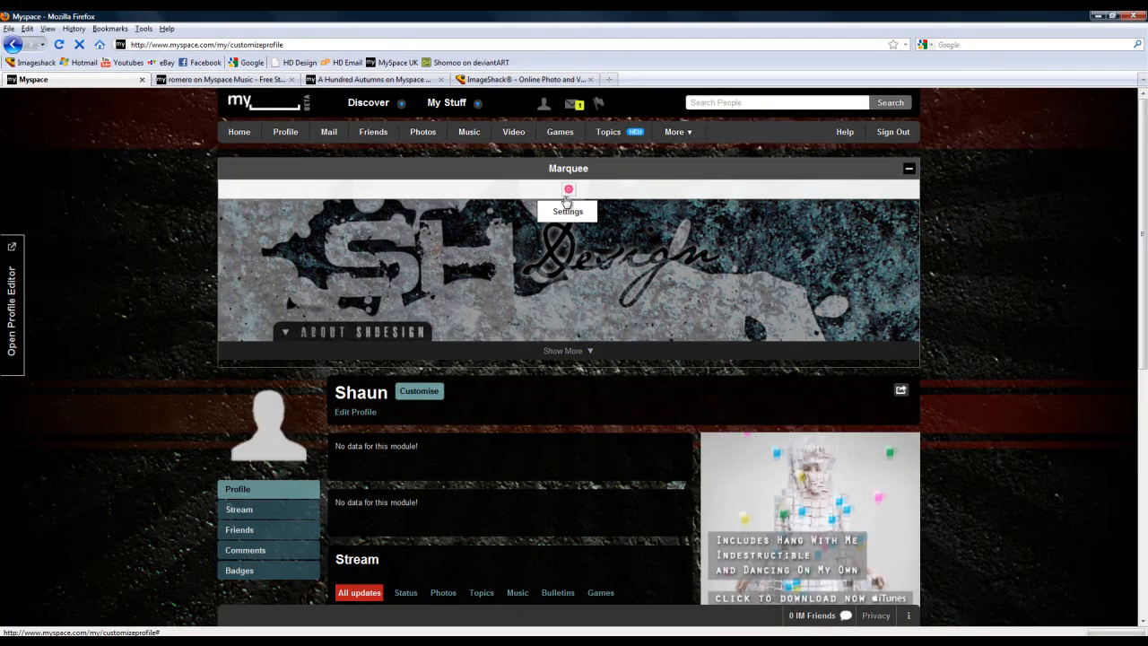
- Save the marquee settings with height 500 and the image HTML, then view the live profile
left_click(567, 189)
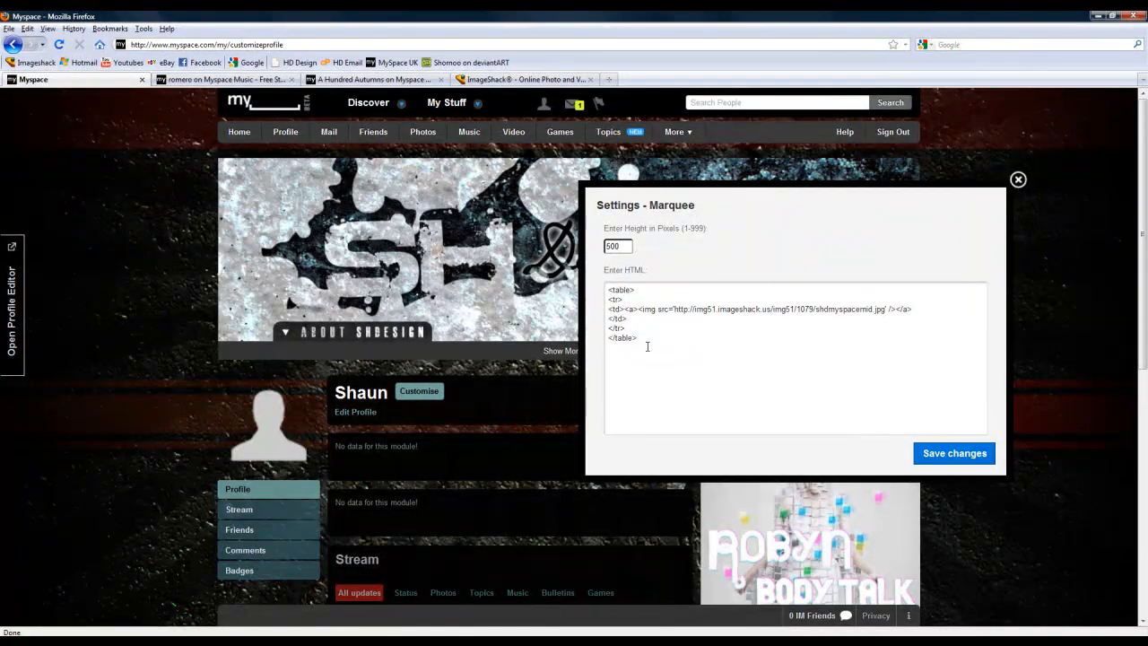
left_click_drag(646, 347, 589, 287)
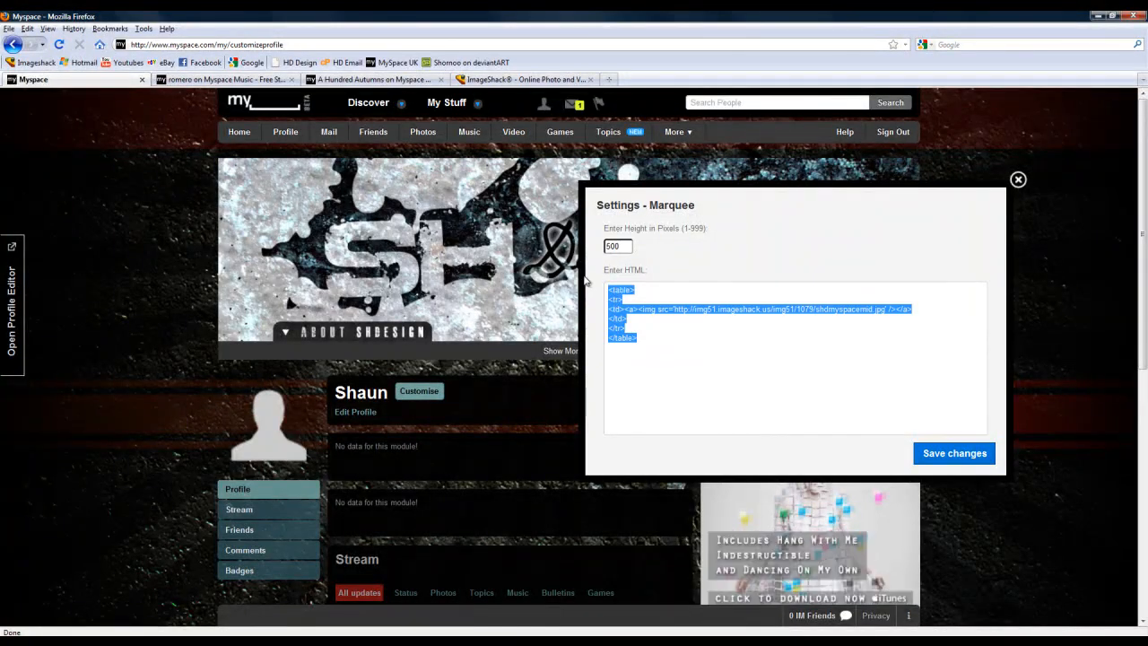
left_click(663, 347)
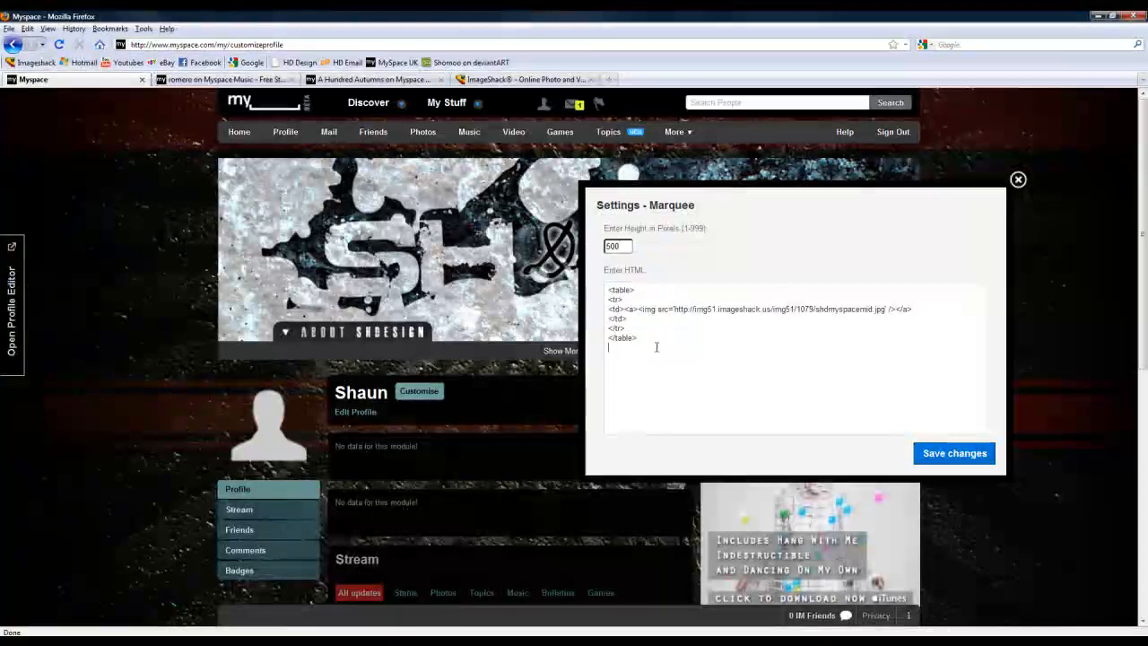
left_click_drag(623, 245, 617, 245)
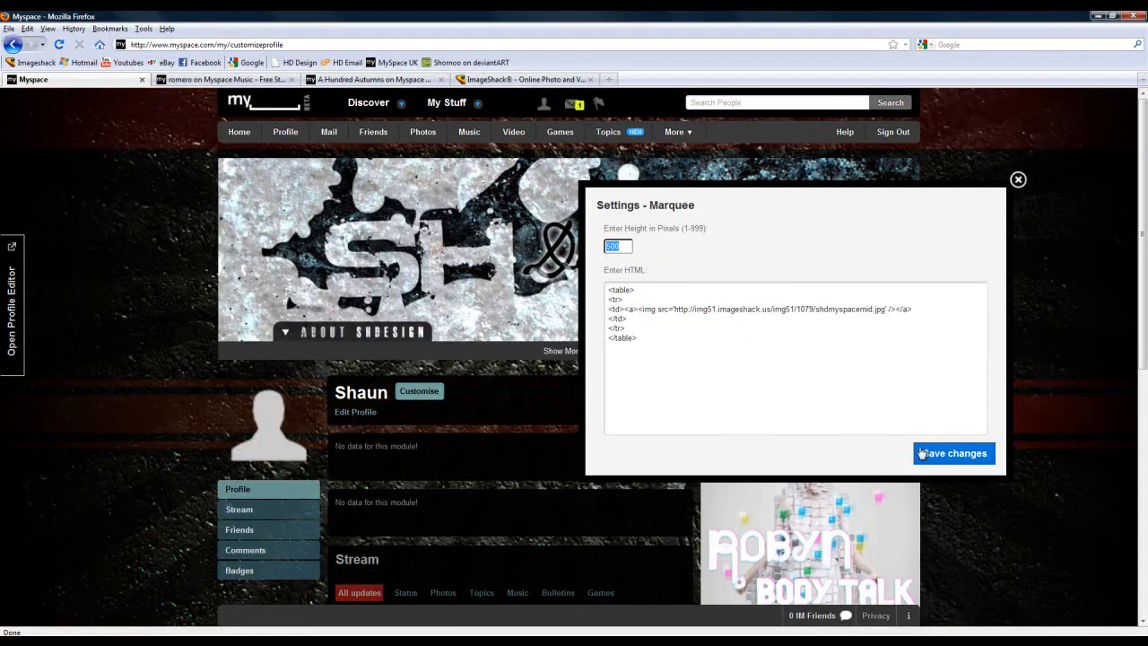
left_click(923, 453)
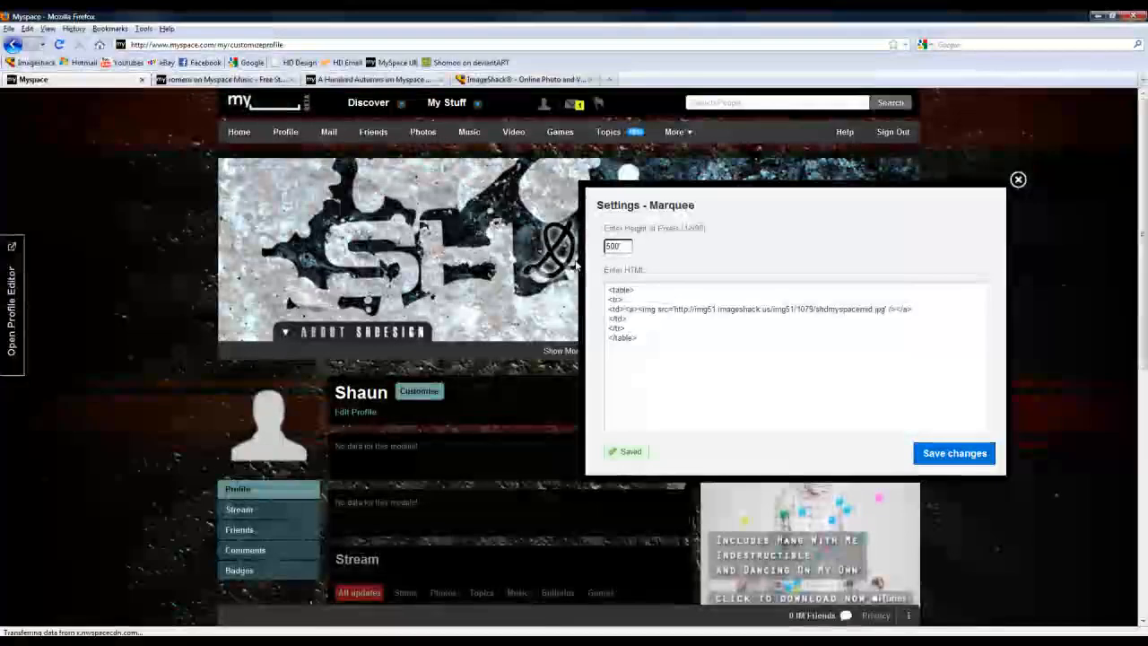
left_click(285, 132)
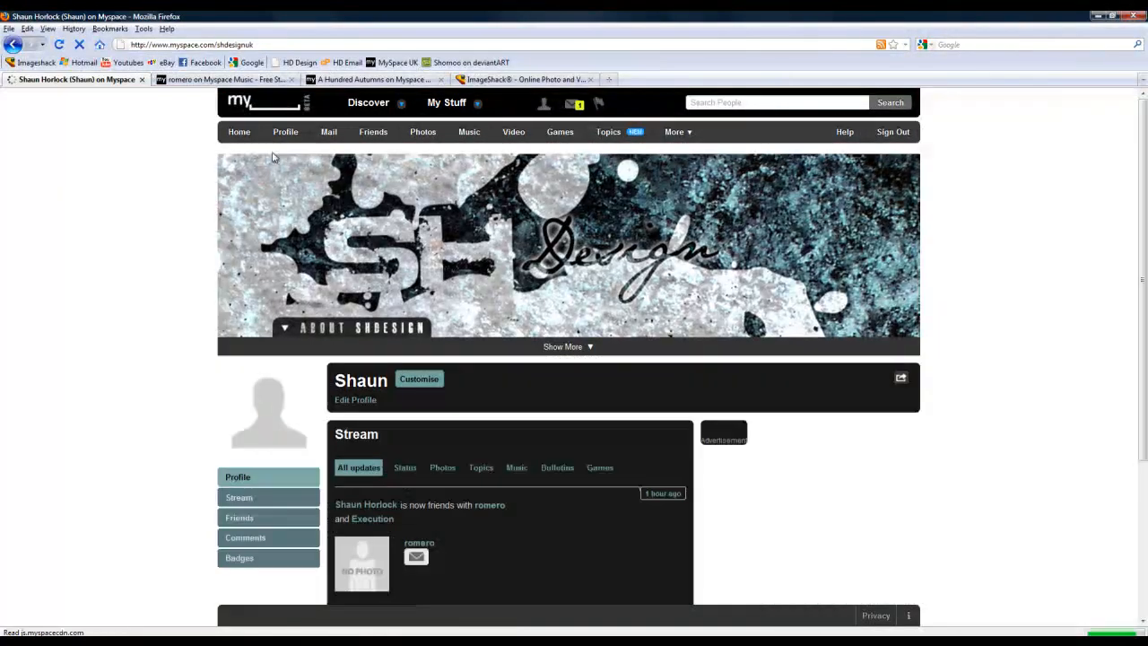
- Expand and collapse the About SHDesign marquee section with Show More / Show Less
left_click(567, 347)
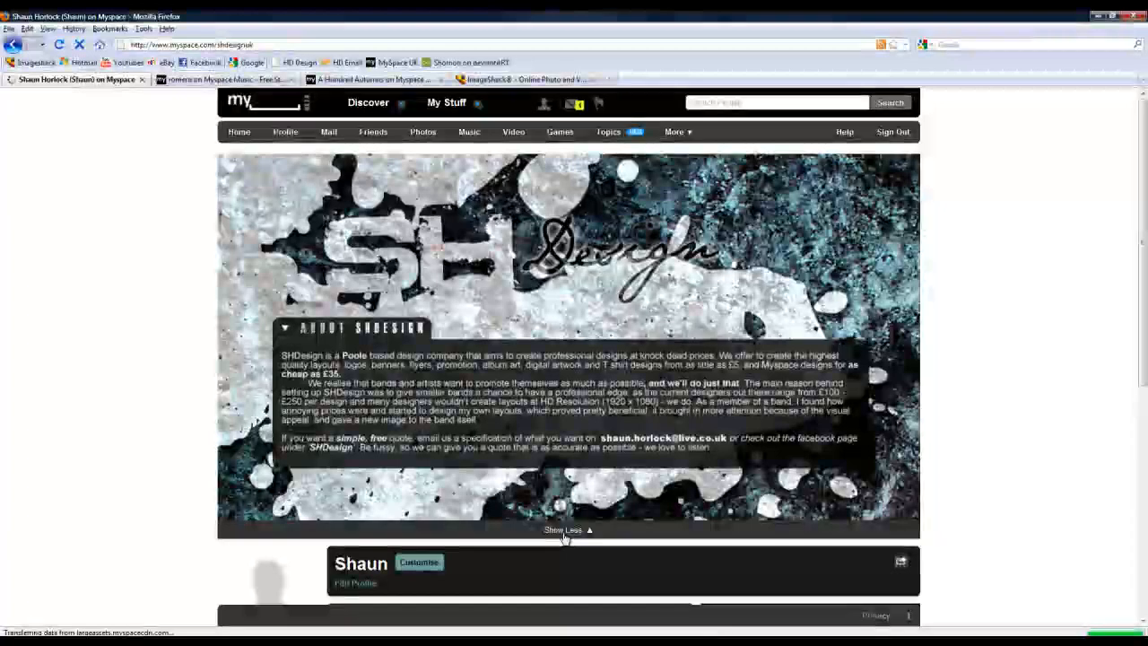
left_click(565, 530)
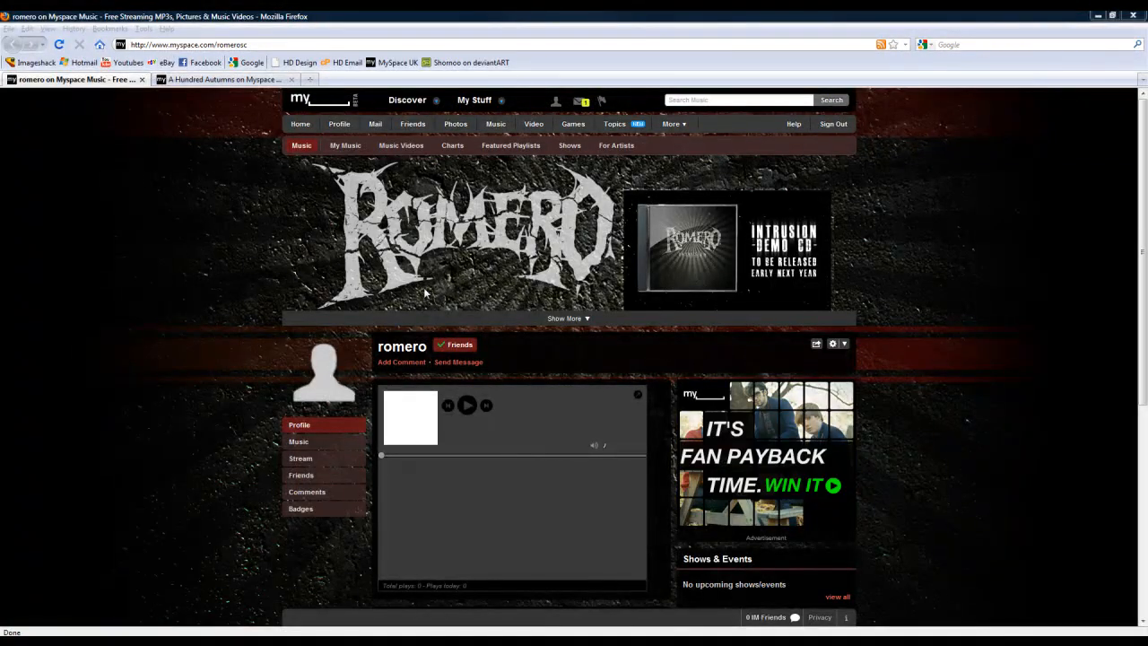
- Expand the romero marquee to reveal its social links, then go to the A Hundred Autumns page
left_click(564, 319)
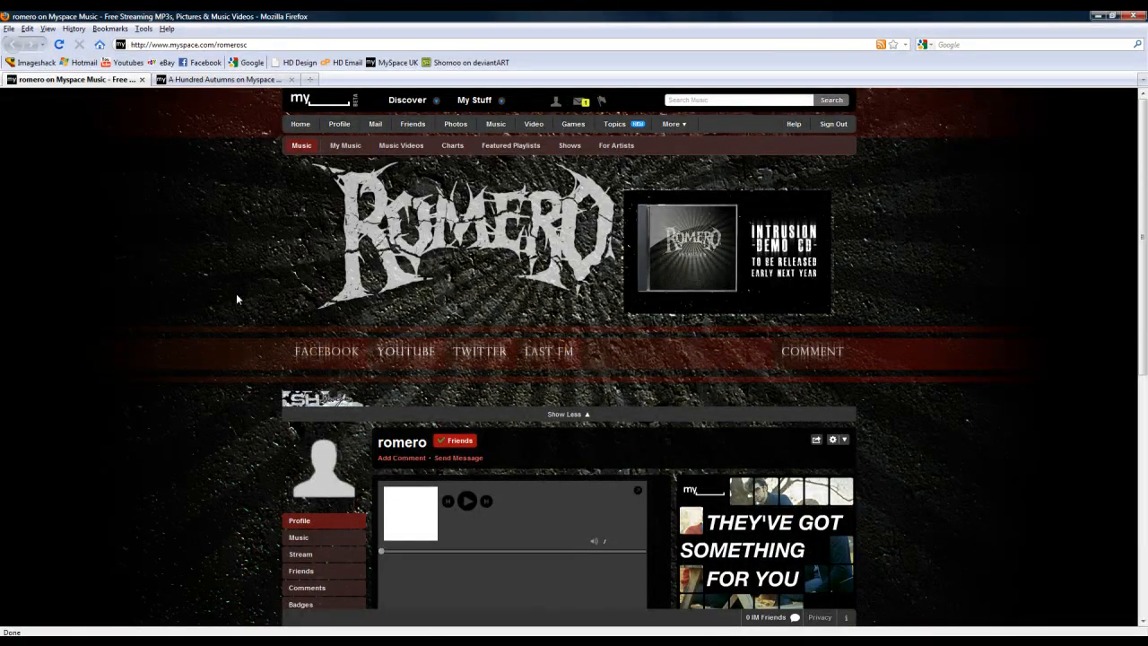
left_click_drag(405, 350, 370, 300)
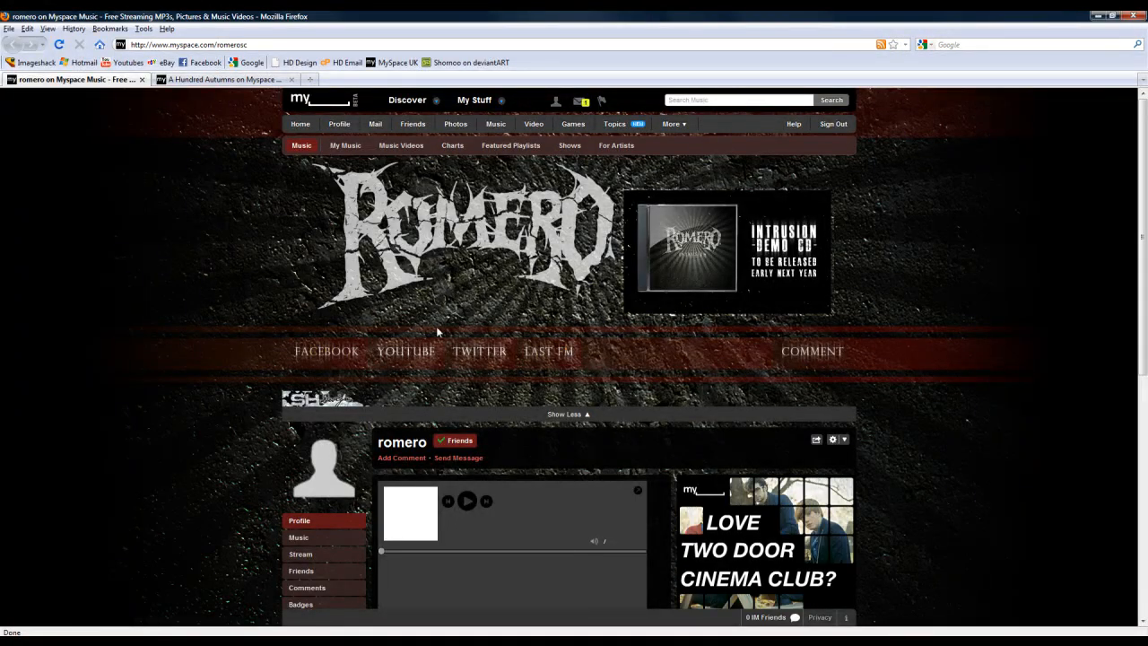
left_click_drag(378, 233, 171, 217)
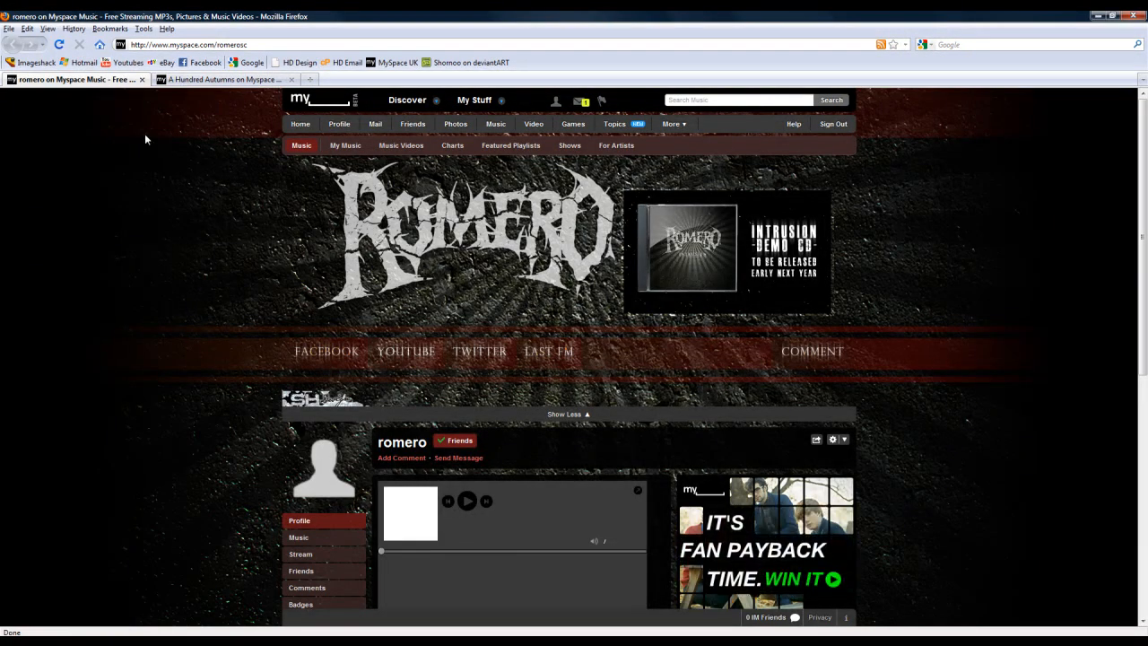
left_click(215, 79)
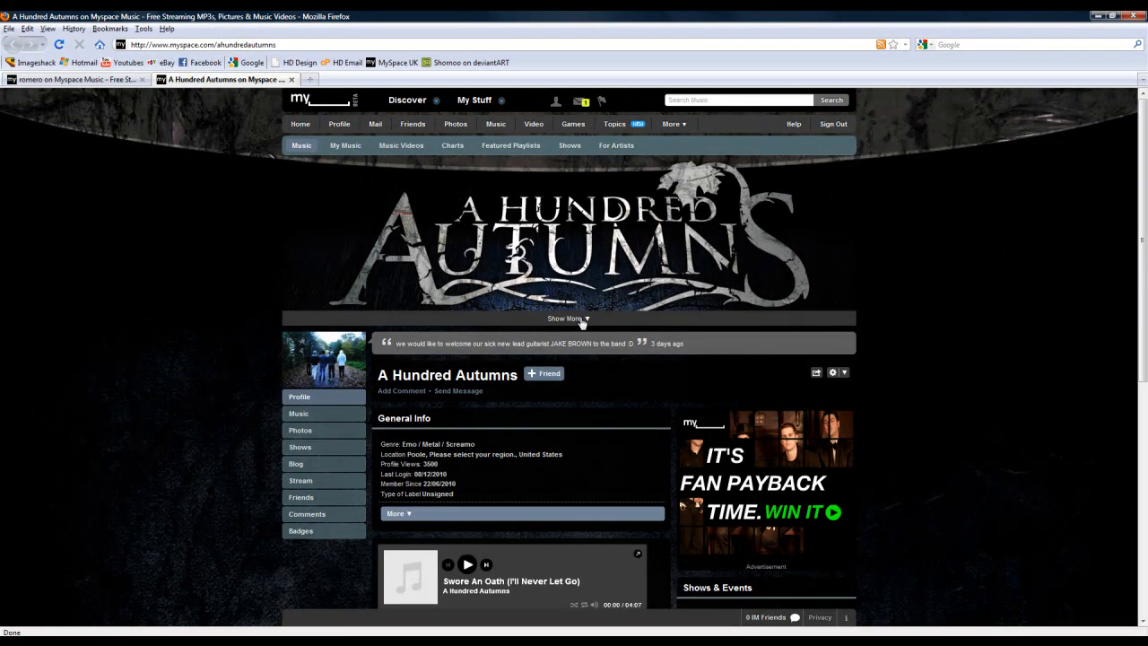
- Expand the A Hundred Autumns marquee artwork, then go back to the SHDesign profile
left_click(568, 319)
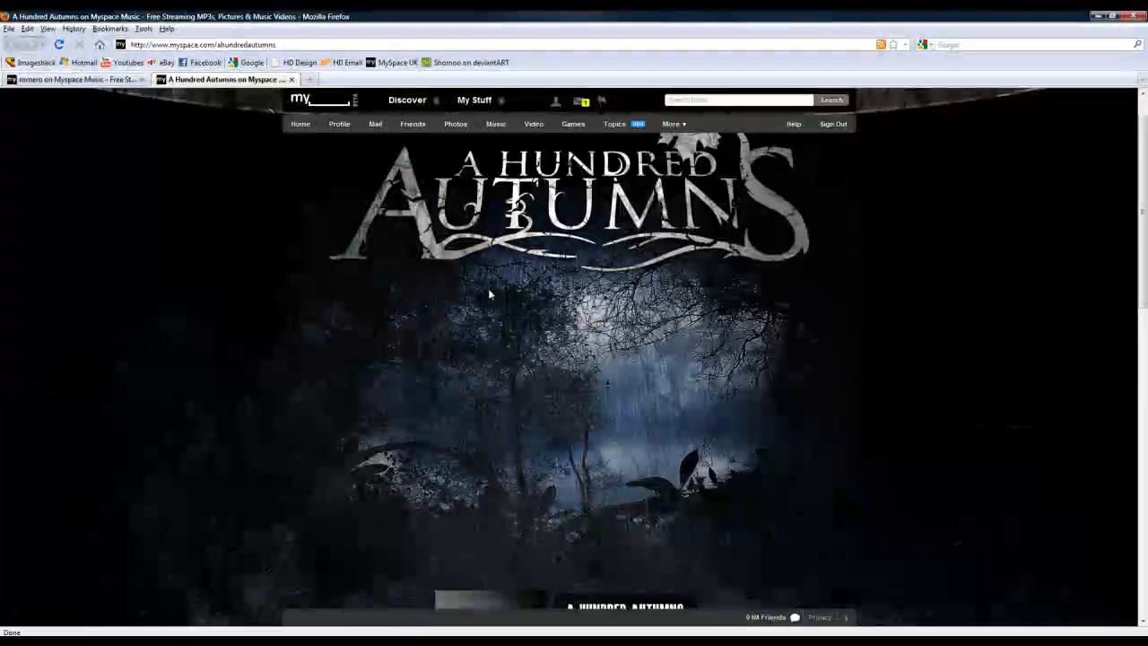
scroll(493, 289, "down", 3)
scroll(492, 292, "up", 3)
left_click_drag(563, 327, 161, 228)
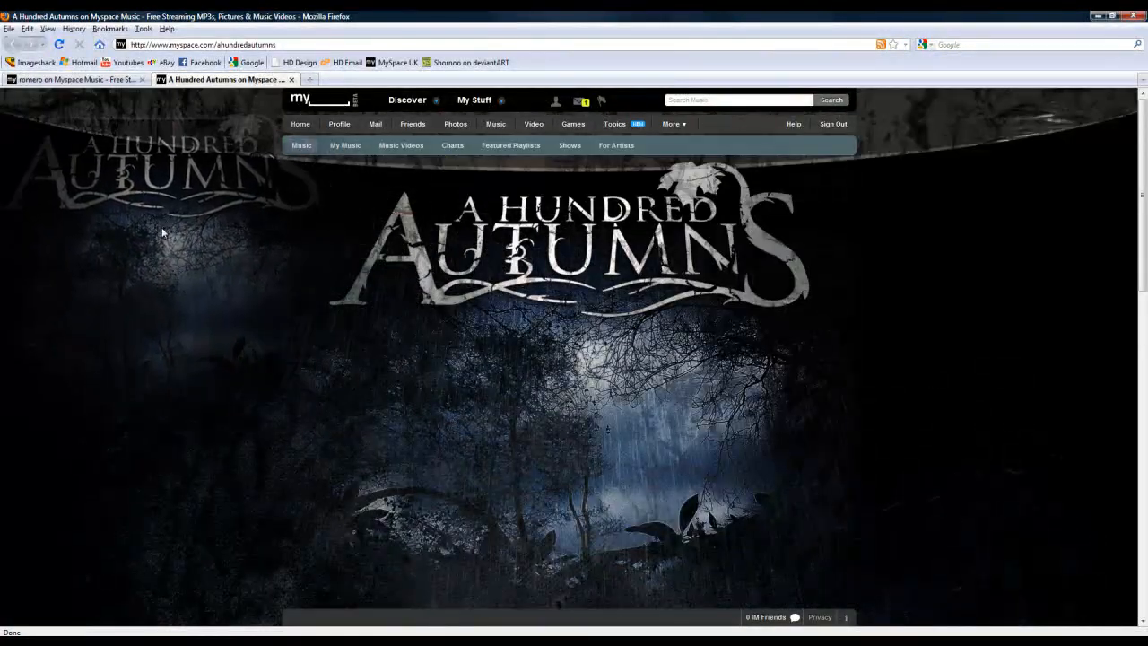
key("alt+Left")
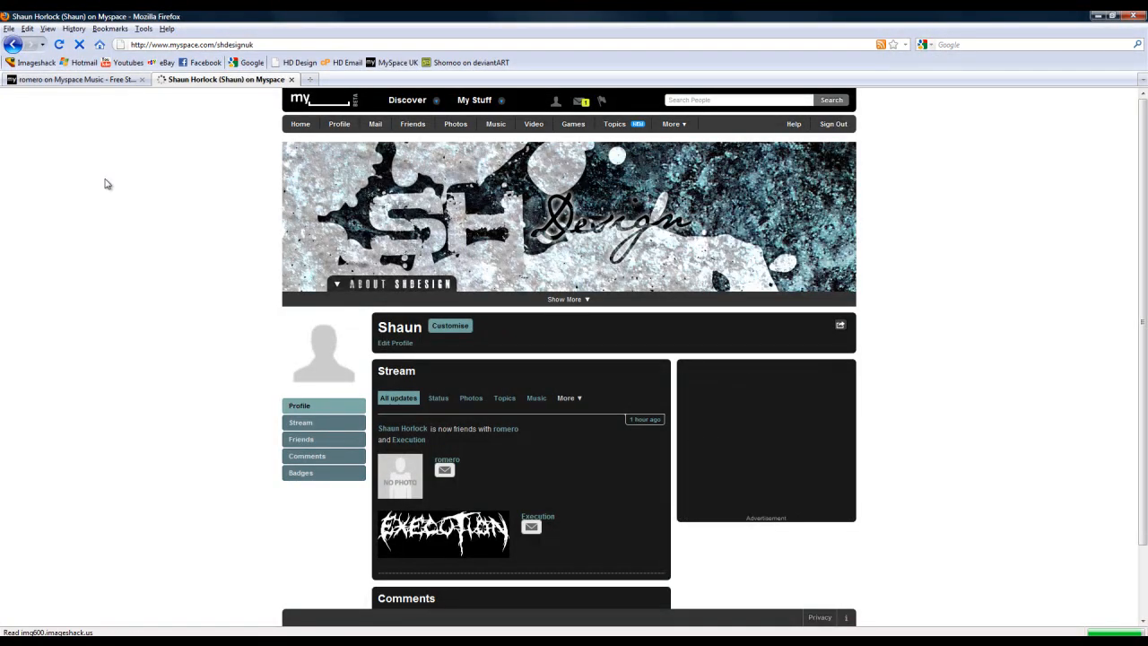
left_click(139, 45)
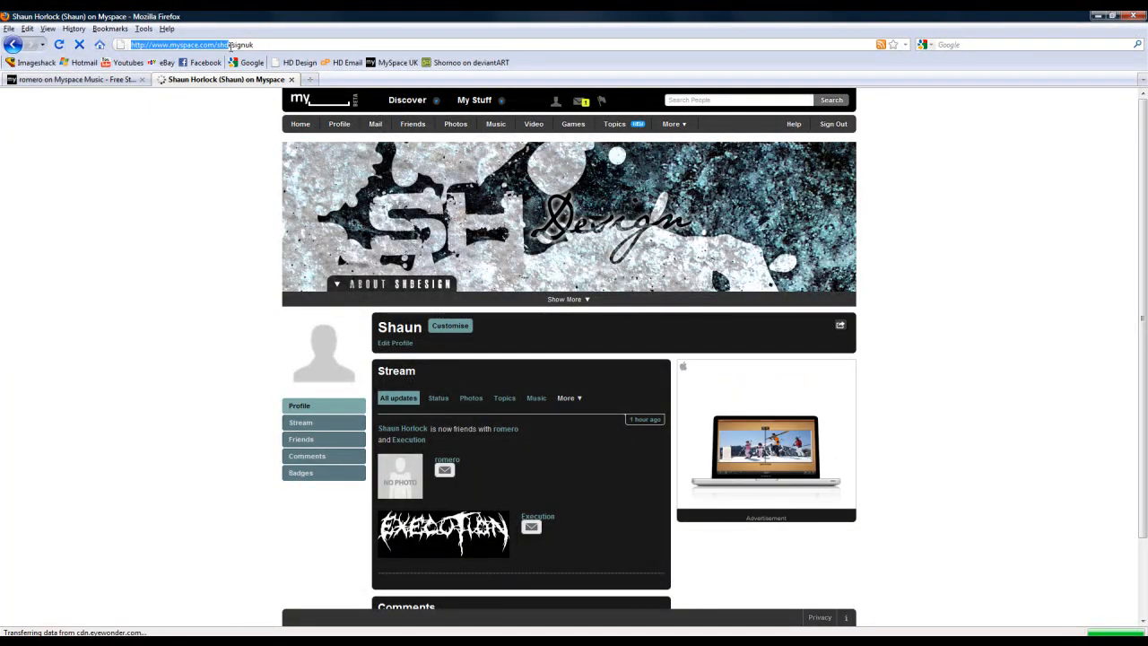